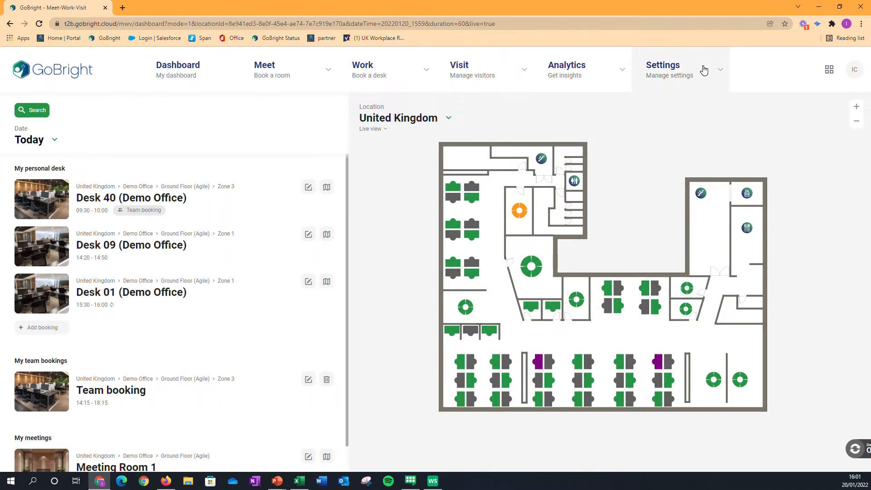
Step: Add a new user role in the Users settings and name it "Video test role"
click(704, 71)
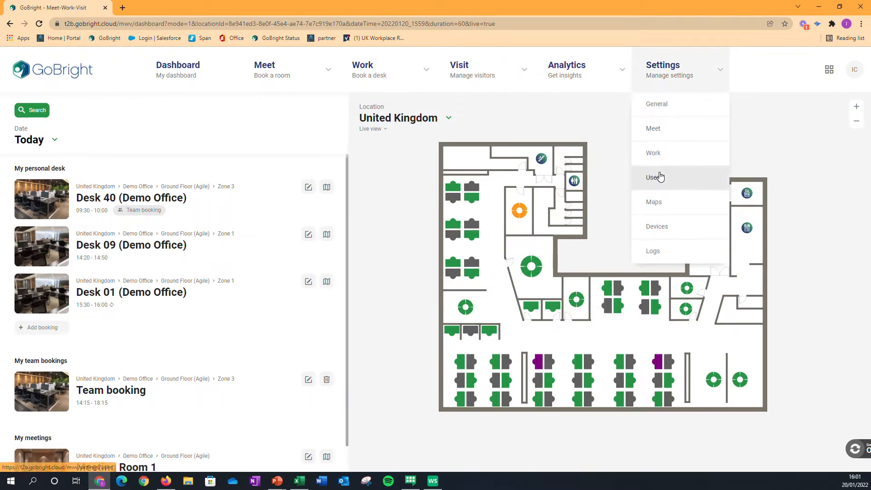
click(659, 177)
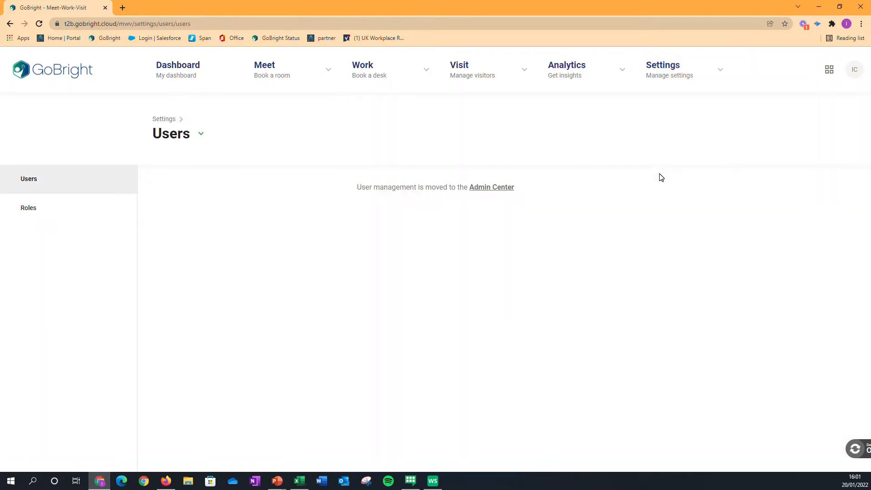
click(26, 211)
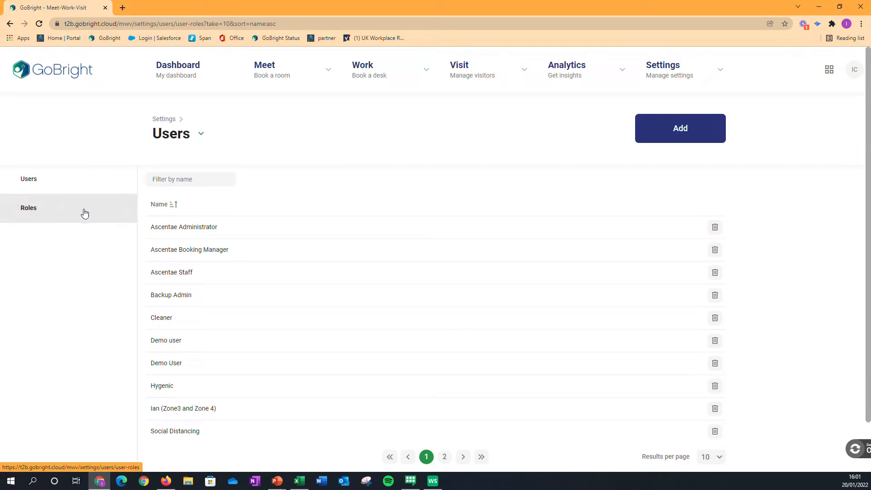
click(674, 131)
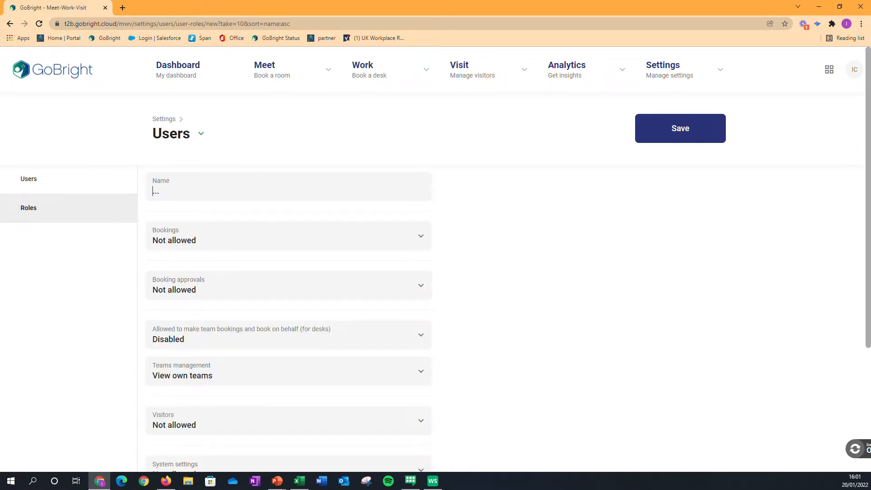
text(Video test role)
Step: Set Bookings to "Allowed to make bookings" and restrict the permissions to "Only allowed for specific locations/rooms/desks"
scroll(550, 251, down, 2)
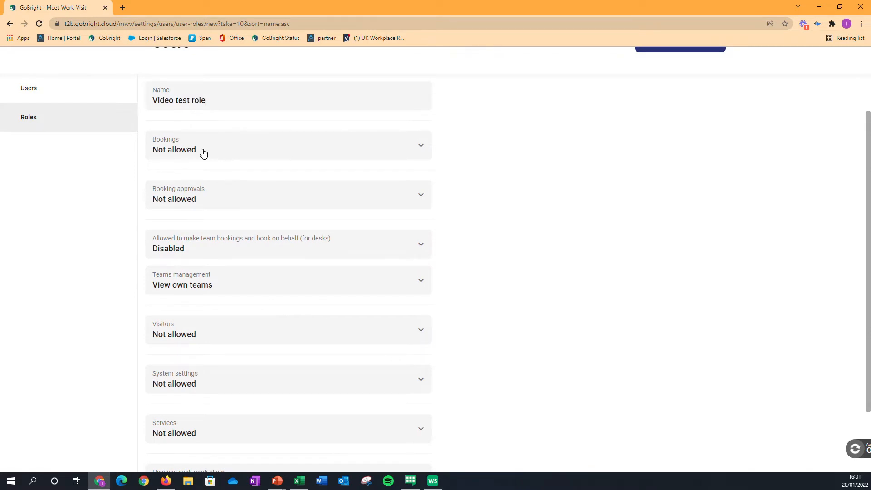
click(203, 154)
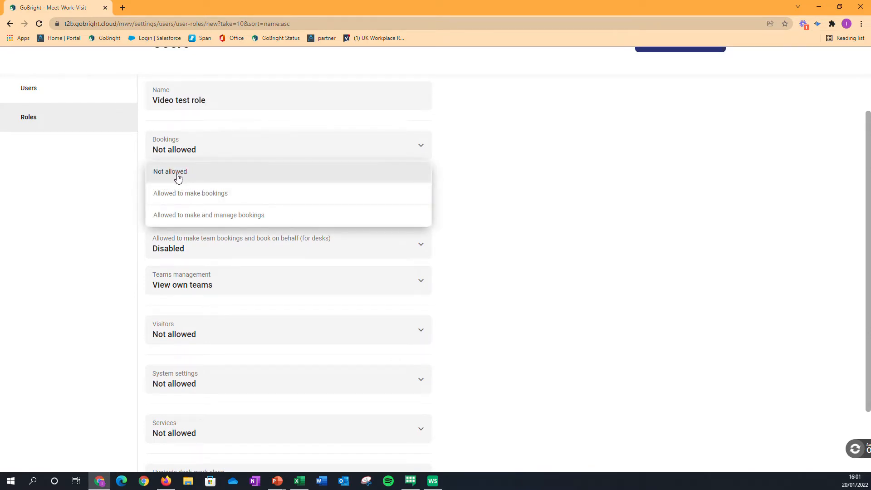
click(204, 195)
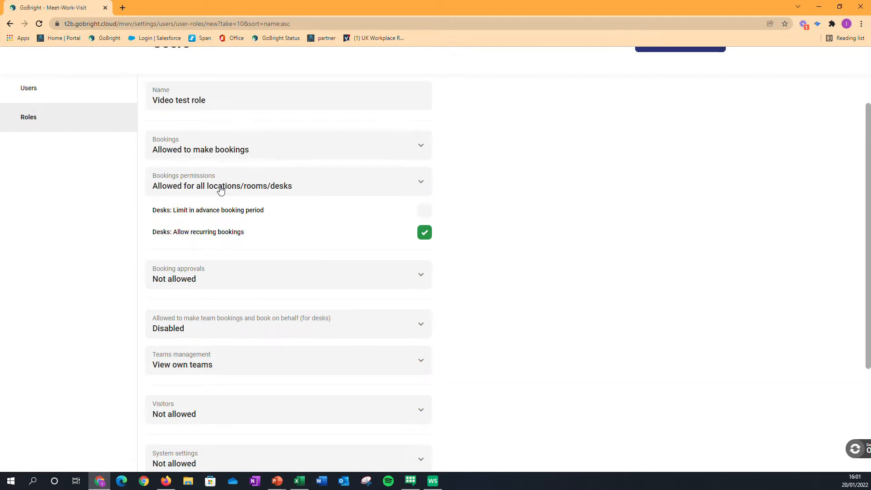
click(221, 190)
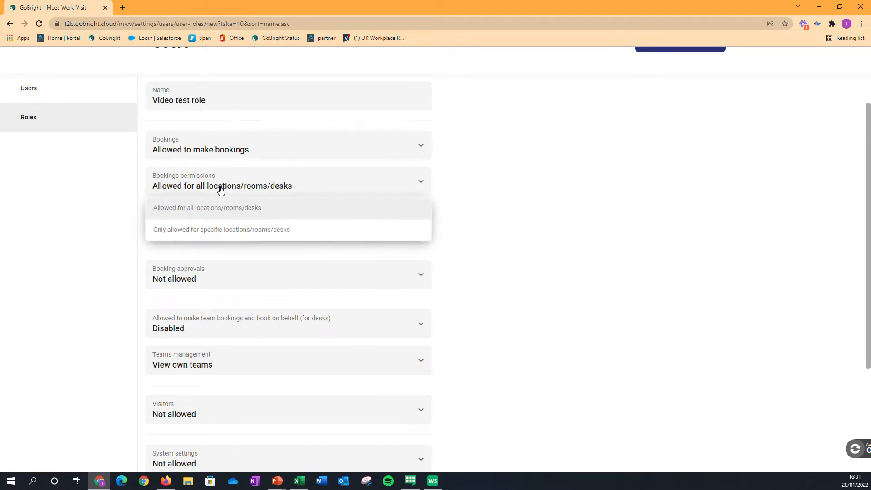
click(248, 230)
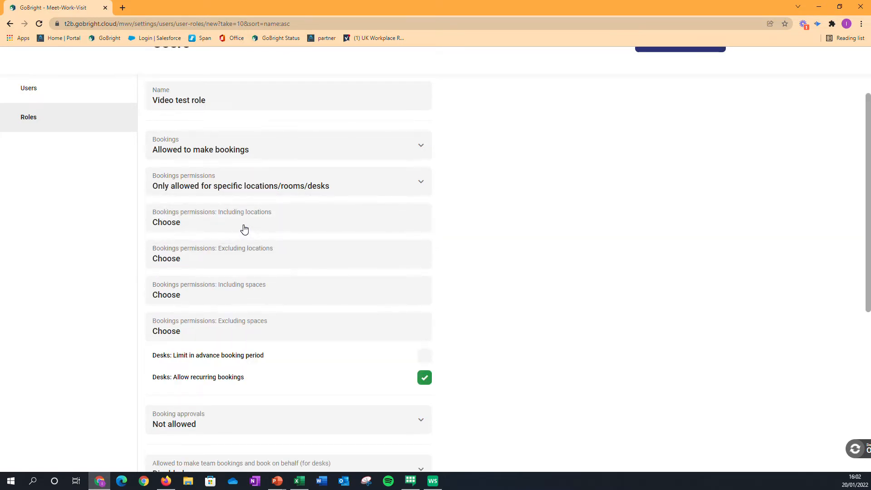
Step: Include the Demo Office location in the role's booking permissions
click(244, 229)
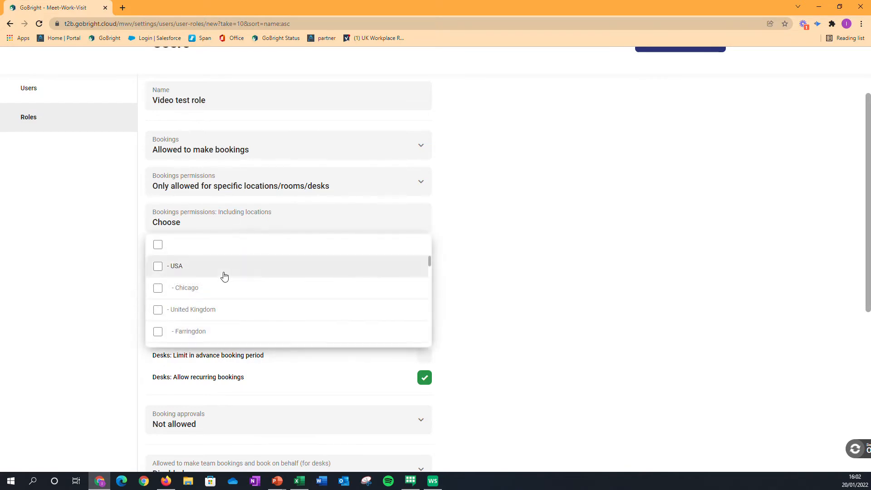
scroll(223, 276, down, 3)
scroll(224, 276, down, 1)
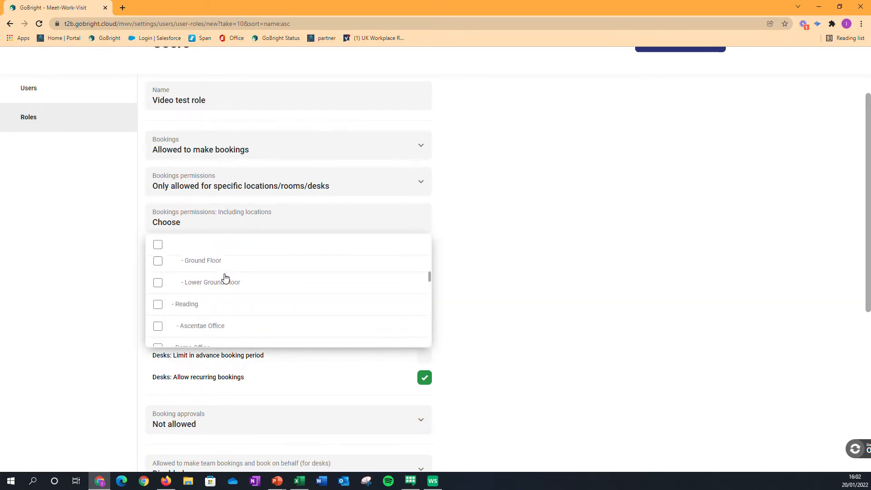
scroll(225, 278, down, 1)
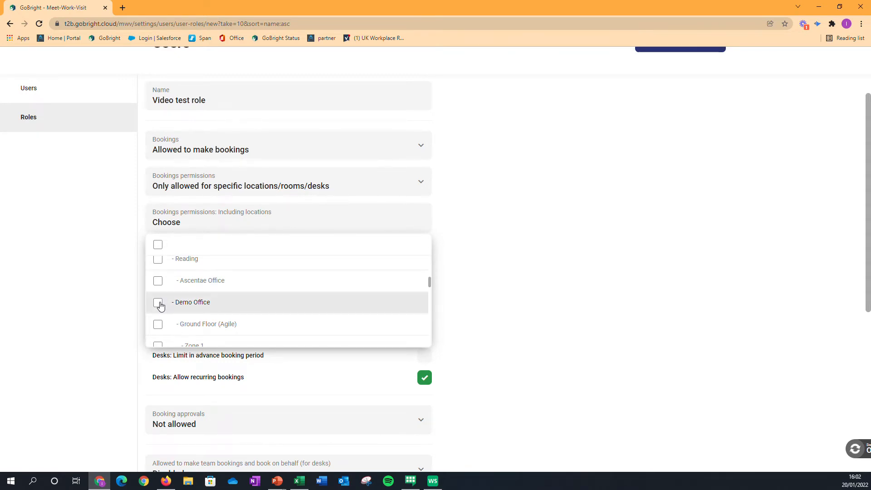
click(158, 302)
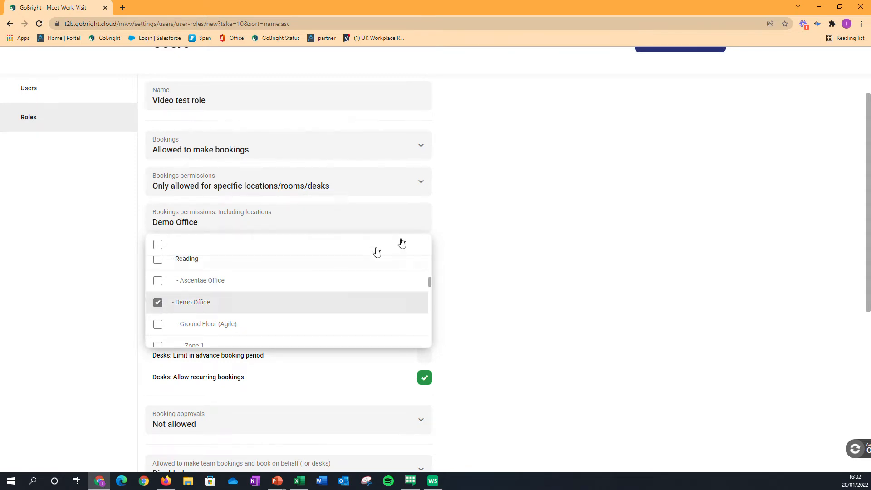
click(465, 233)
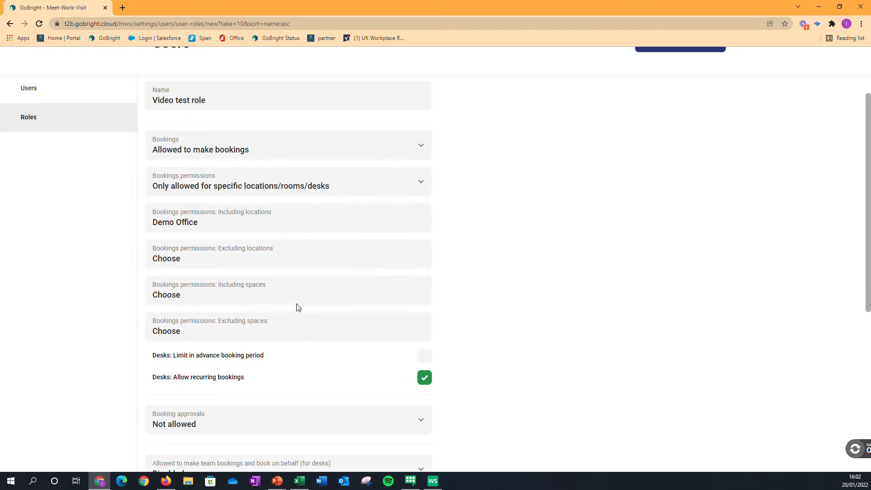
Step: Limit the in advance booking period for desks to 10 days
scroll(297, 304, down, 3)
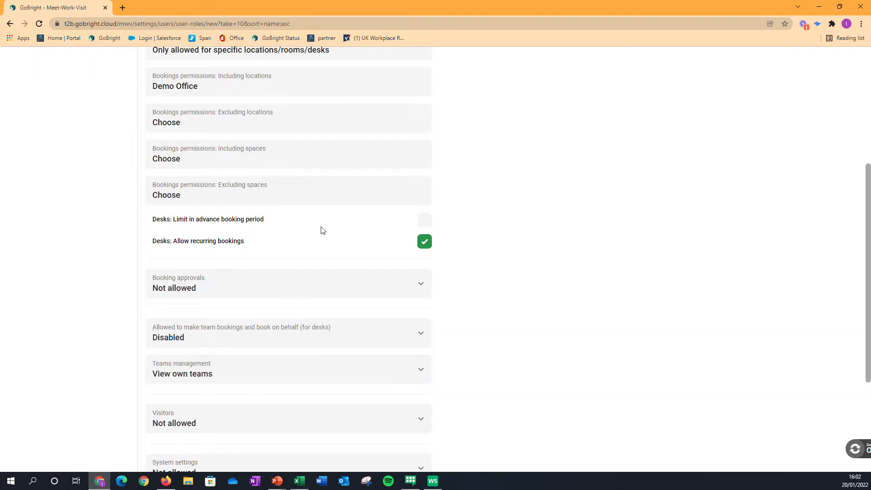
click(422, 224)
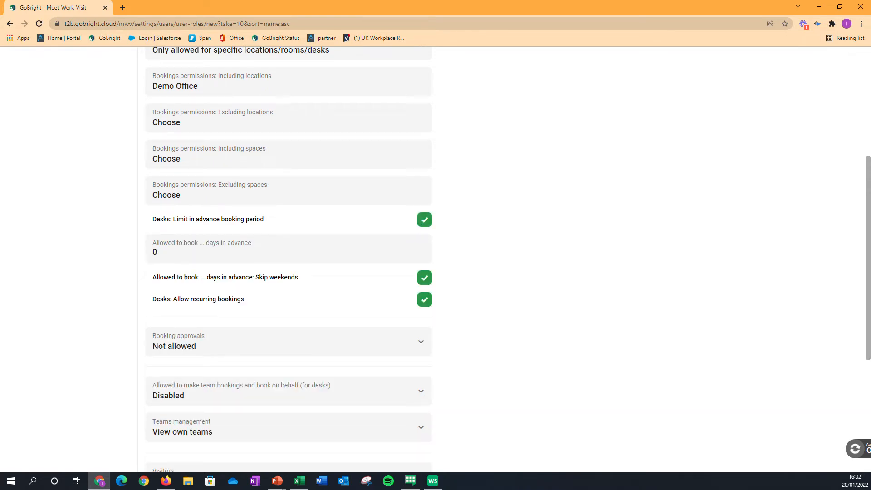
double_click(153, 252)
text(10)
Step: Set the role's booking approvals to "Allowed for all locations/rooms"
scroll(475, 253, down, 3)
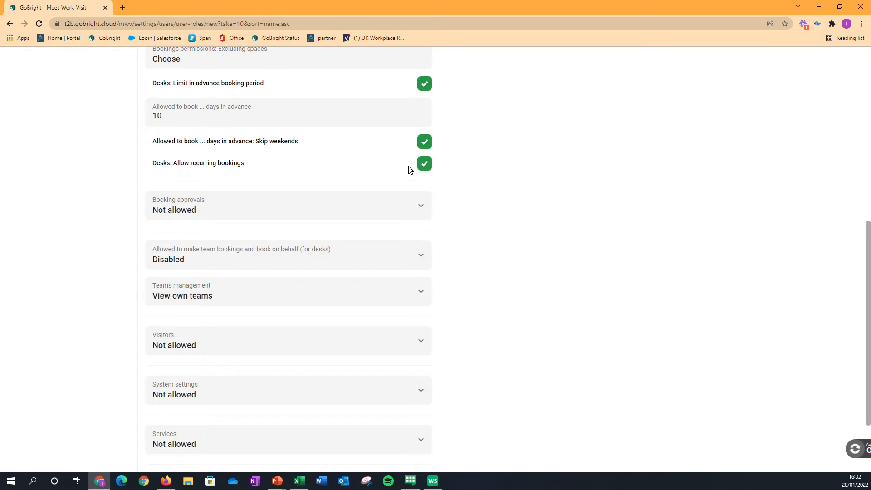
click(218, 213)
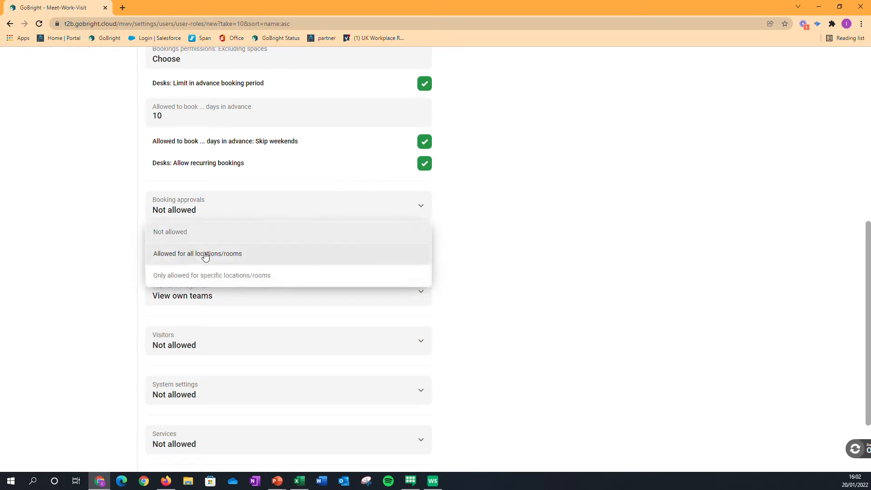
click(189, 255)
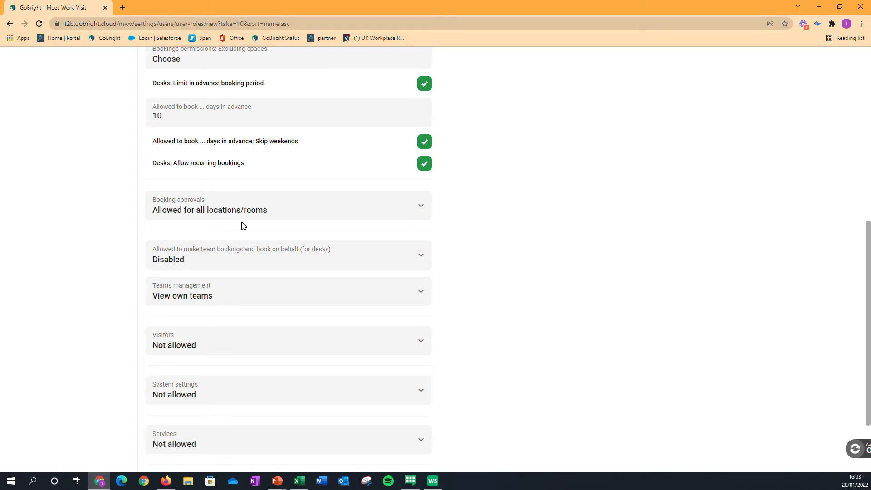
Step: Enable team bookings and booking on behalf for desks, and set Teams management to "Manage own teams"
scroll(243, 225, down, 2)
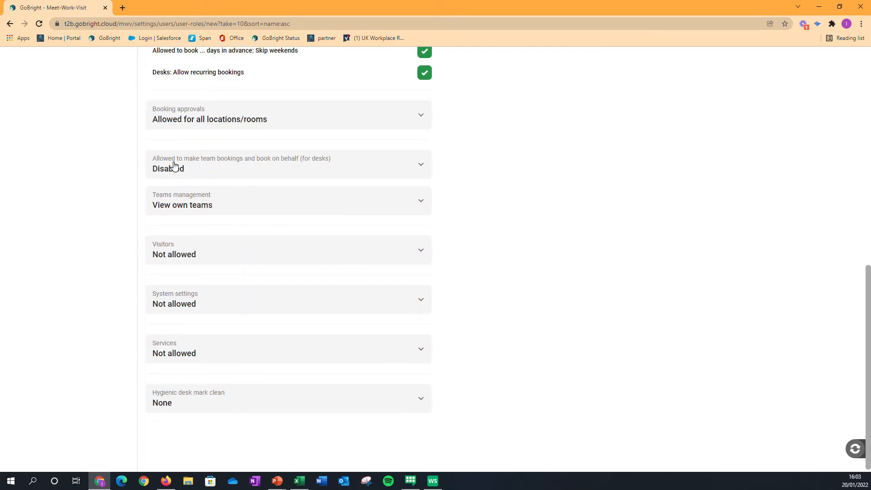
click(225, 172)
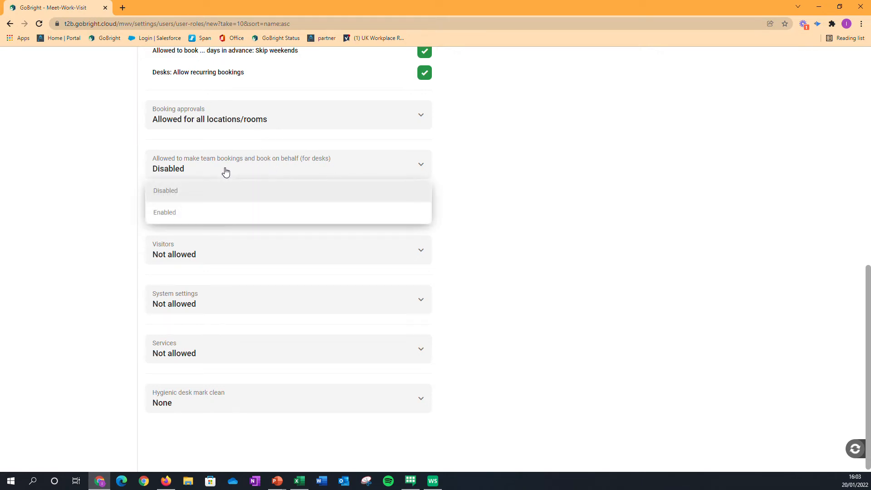
click(190, 214)
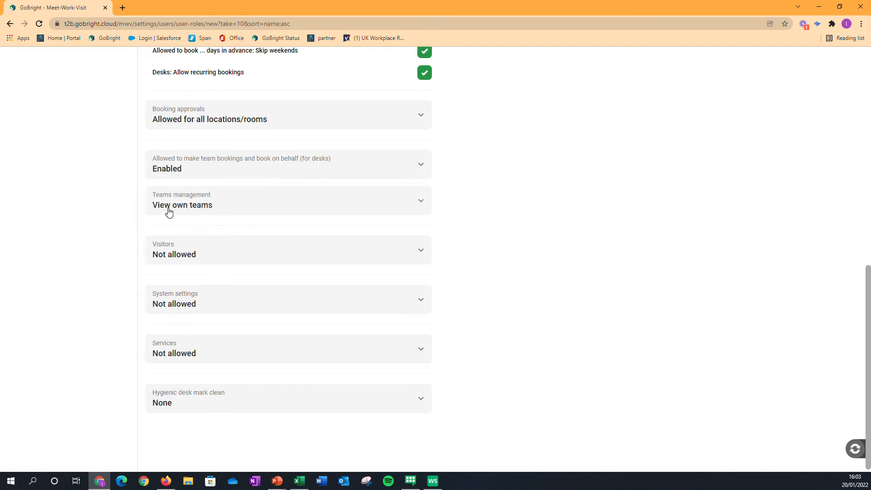
click(189, 209)
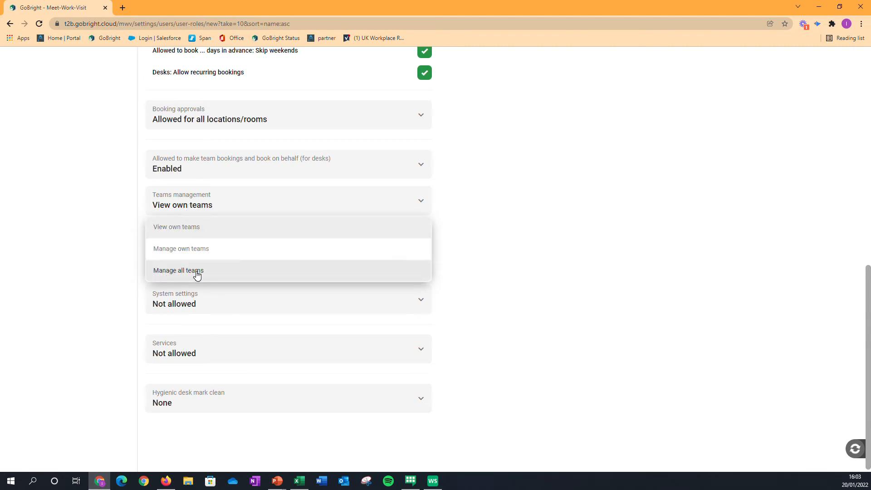
click(193, 249)
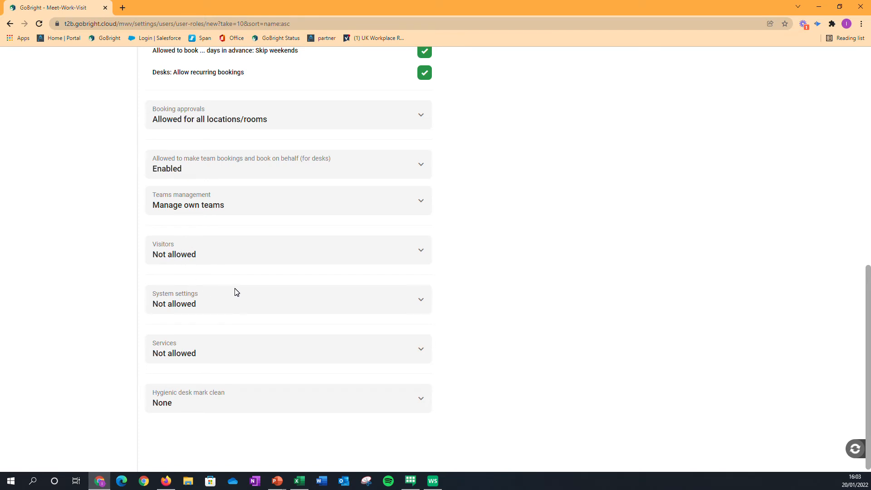
Step: Review the available options for Services and Hygienic desk mark clean without changing them
scroll(236, 292, down, 1)
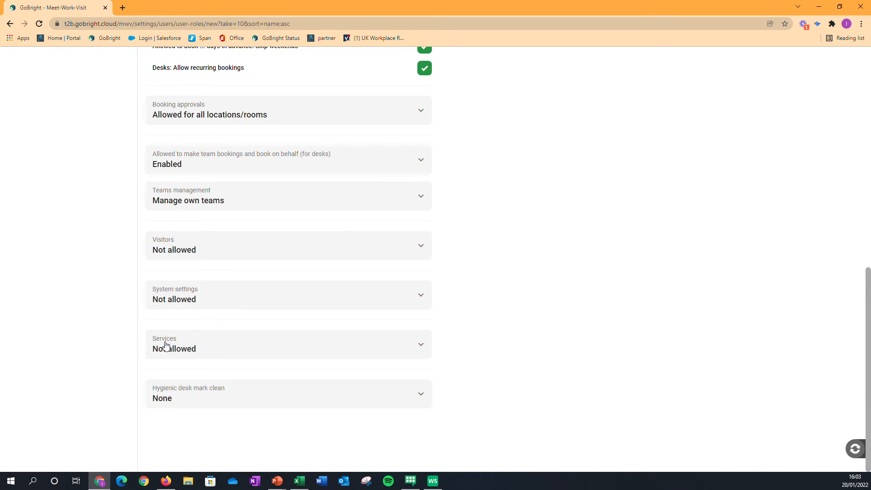
click(183, 352)
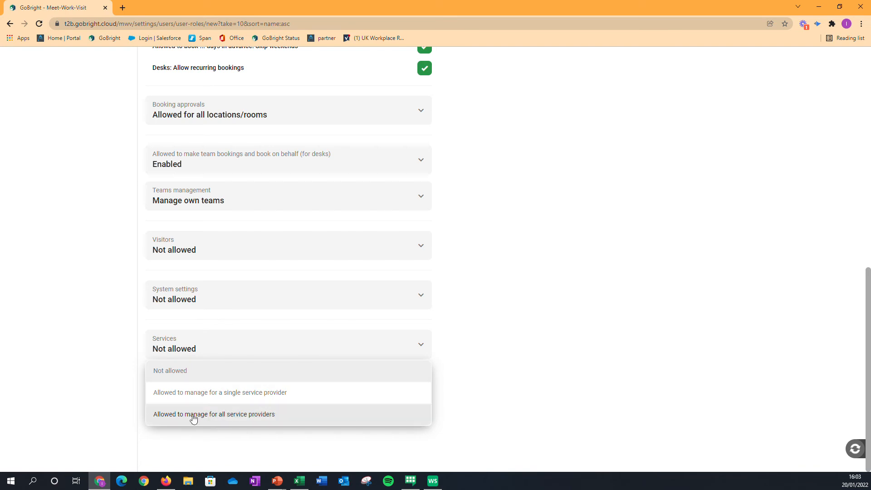
click(514, 347)
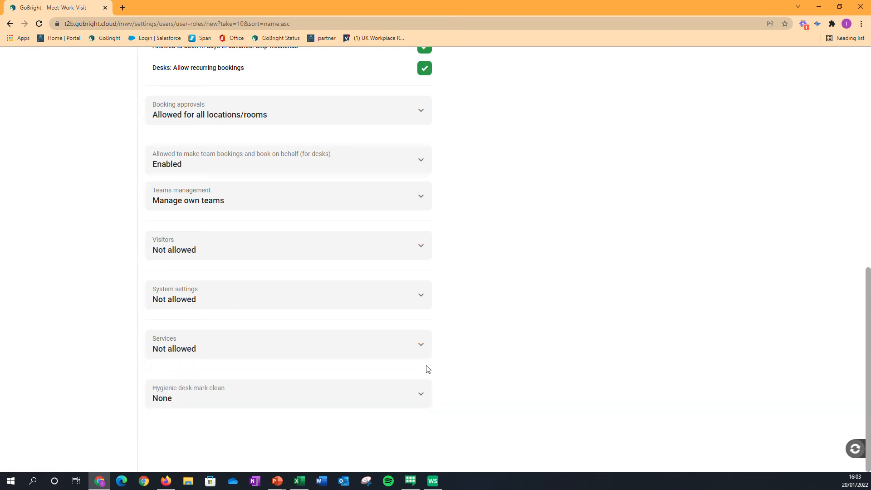
click(201, 399)
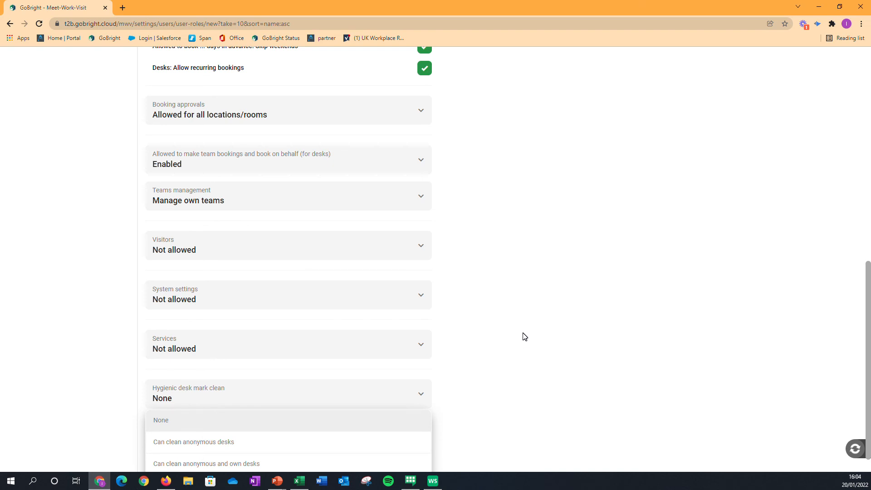
click(556, 340)
scroll(556, 340, up, 10)
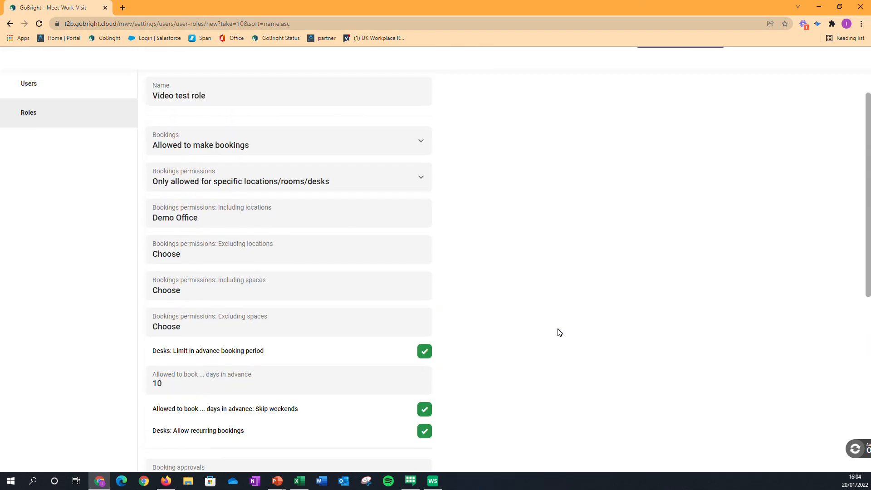
scroll(560, 332, up, 1)
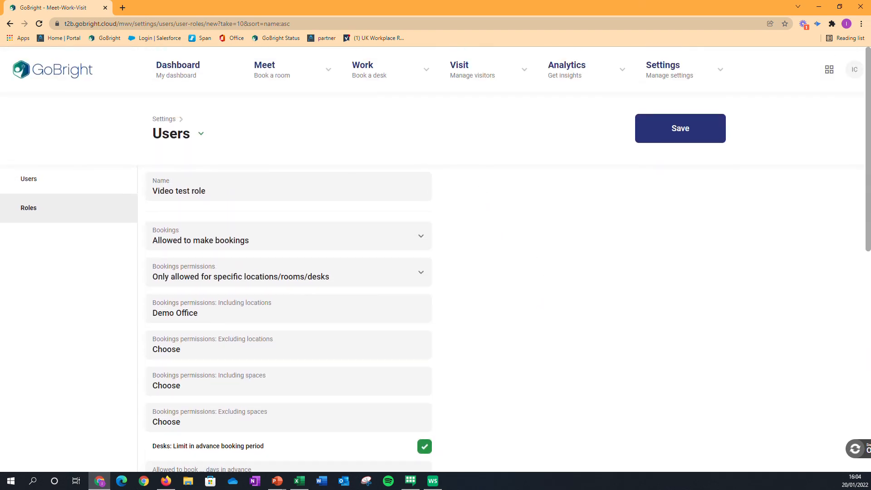